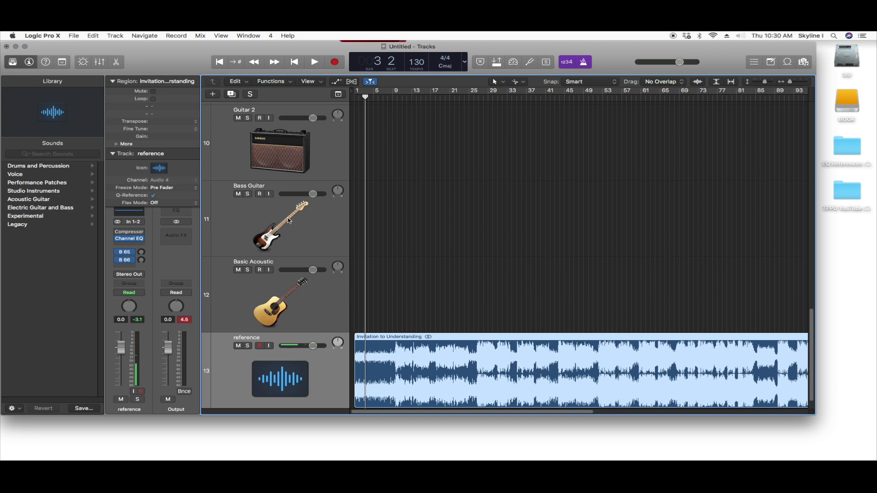
# Step: Create a new project from the saved template Template SK1.2, opening its auto-saved version
pyautogui.scroll(15, 268, 237)
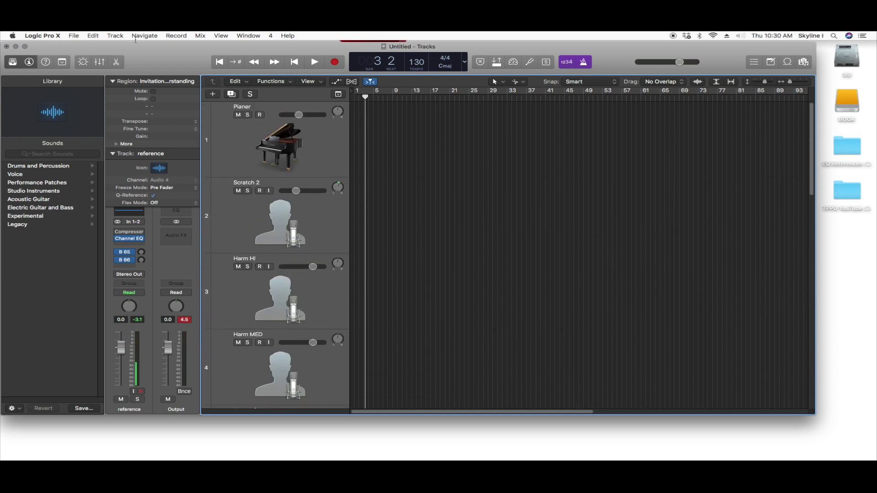
pyautogui.click(74, 36)
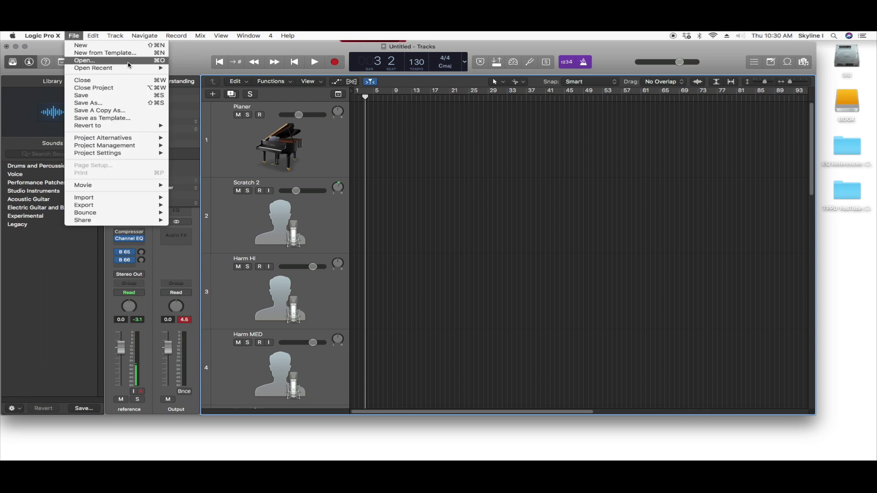
pyautogui.click(120, 66)
pyautogui.click(415, 183)
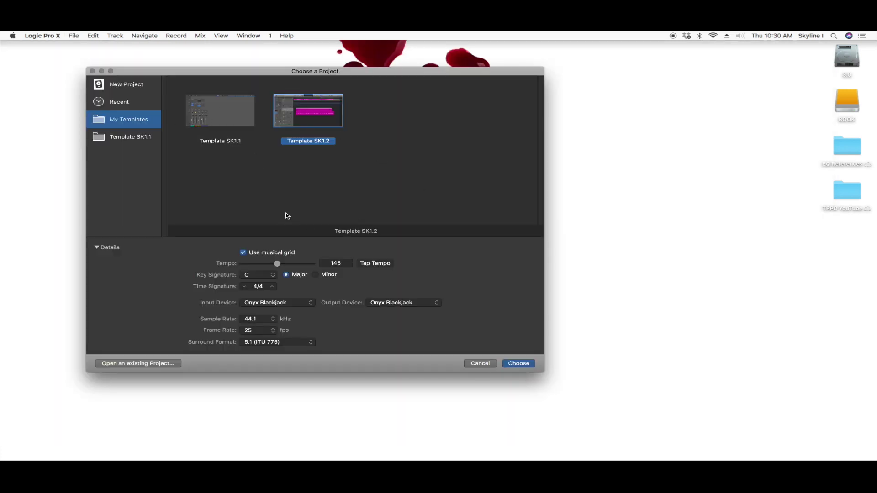
pyautogui.click(193, 106)
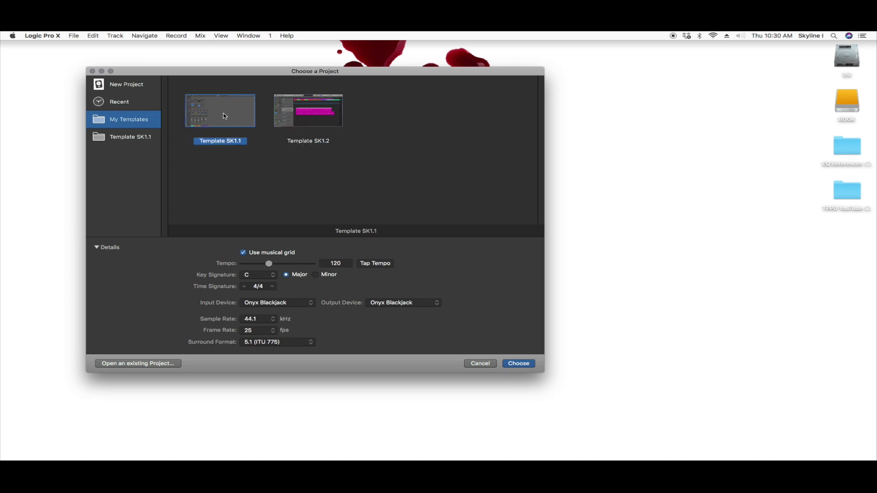
pyautogui.click(340, 121)
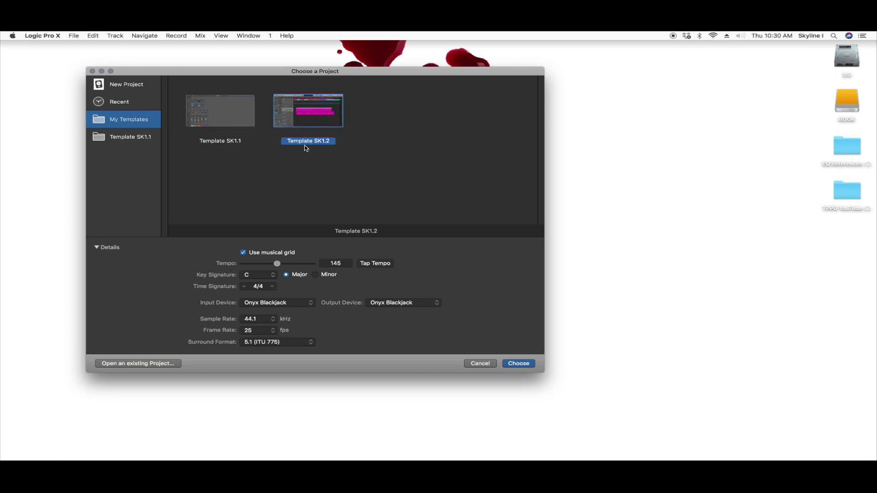
pyautogui.click(524, 368)
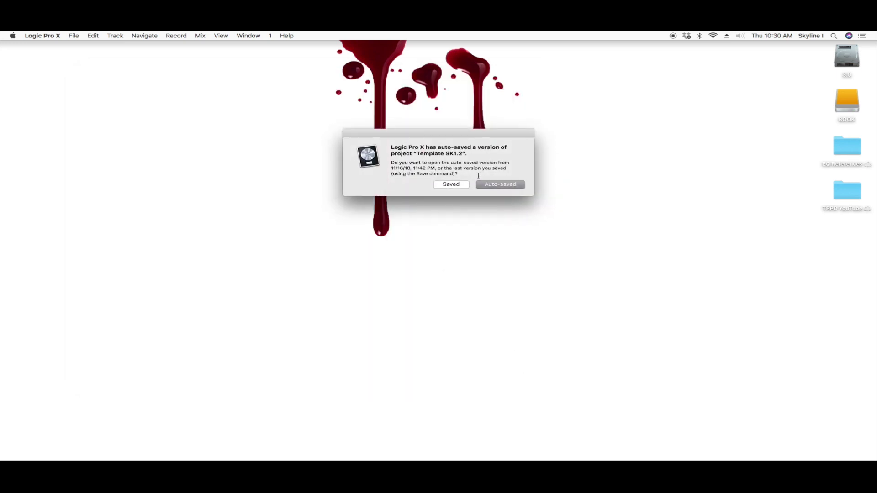
pyautogui.click(489, 188)
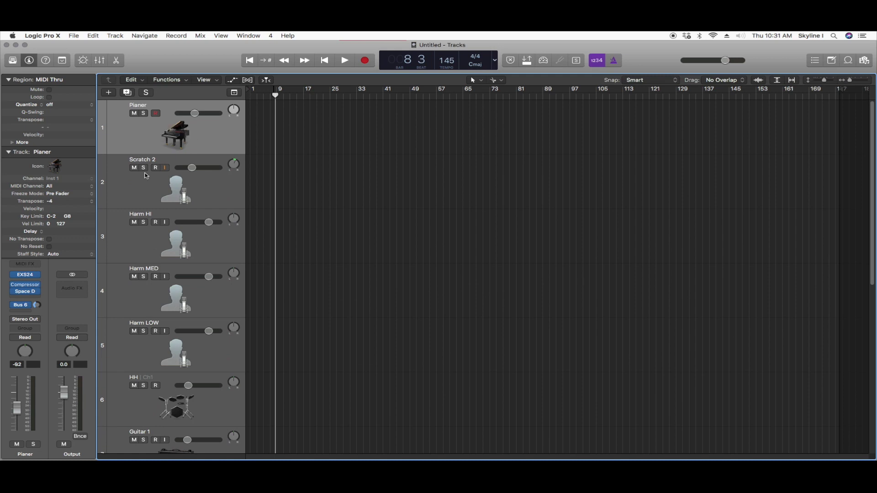
# Step: Look through the vocal tracks from Scratch 2 down to the HH drum track, selecting Scratch 2 and HH
pyautogui.click(150, 187)
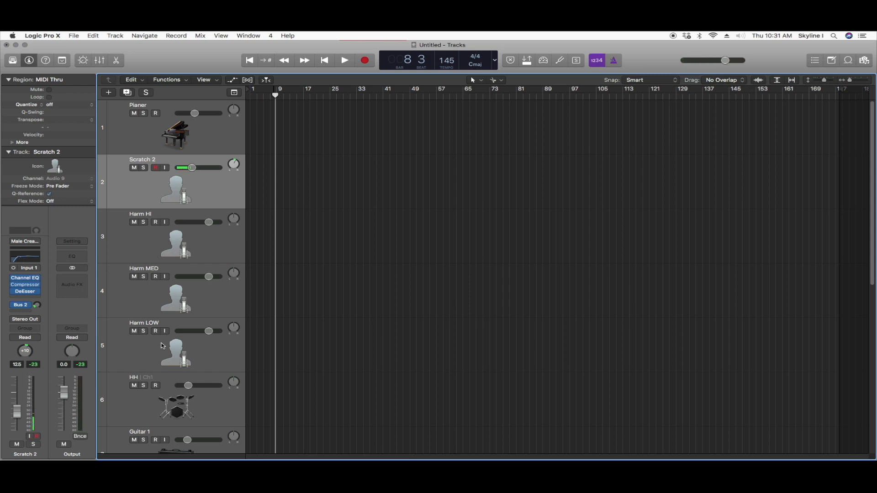
pyautogui.scroll(-4, 137, 292)
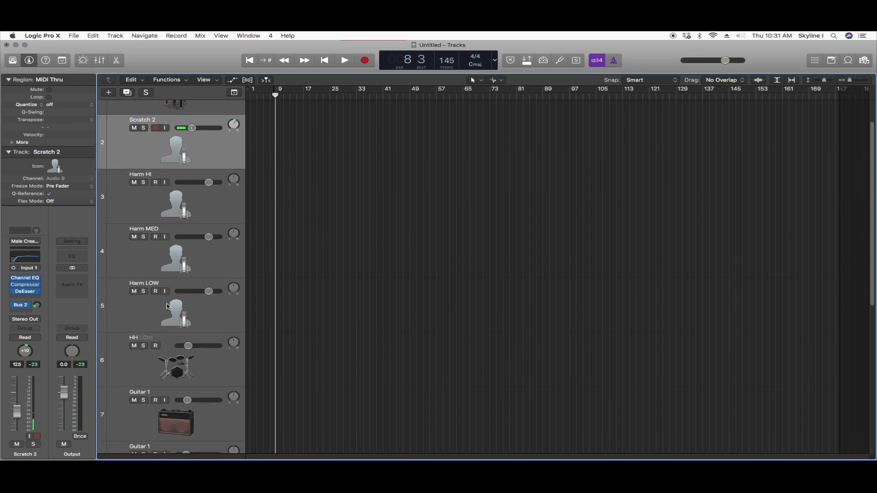
pyautogui.click(309, 314)
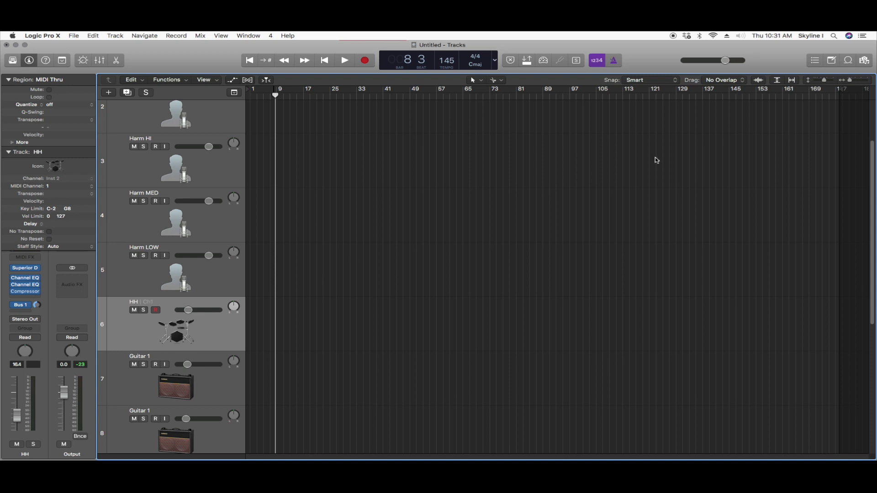
# Step: Examine the HH drum channels in the mixer, including the Drums bus and D DLY strips, and close the mixer
pyautogui.press('x')
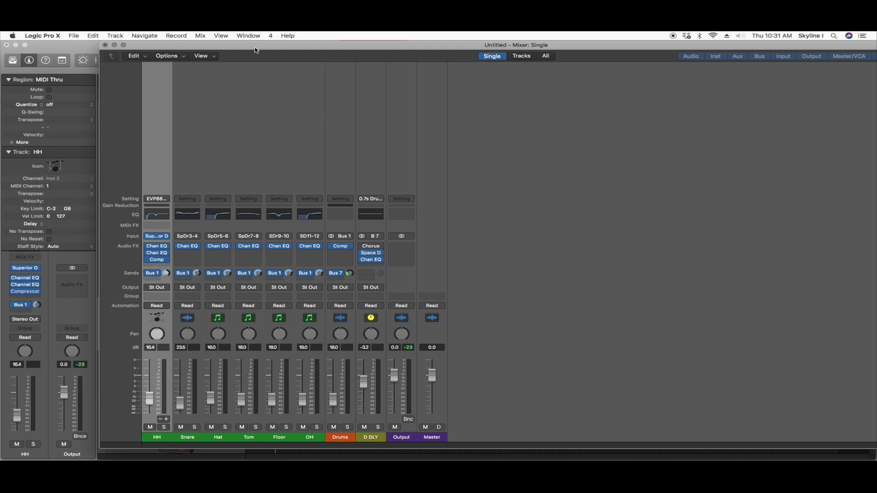
pyautogui.moveTo(244, 51)
pyautogui.mouseDown()
pyautogui.moveTo(255, 60)
pyautogui.moveTo(242, 69)
pyautogui.moveTo(249, 64)
pyautogui.mouseUp()
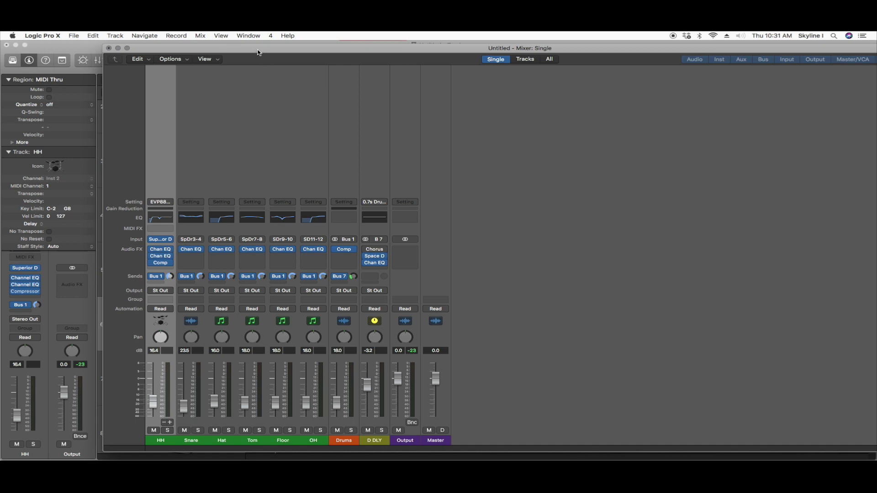
pyautogui.click(347, 423)
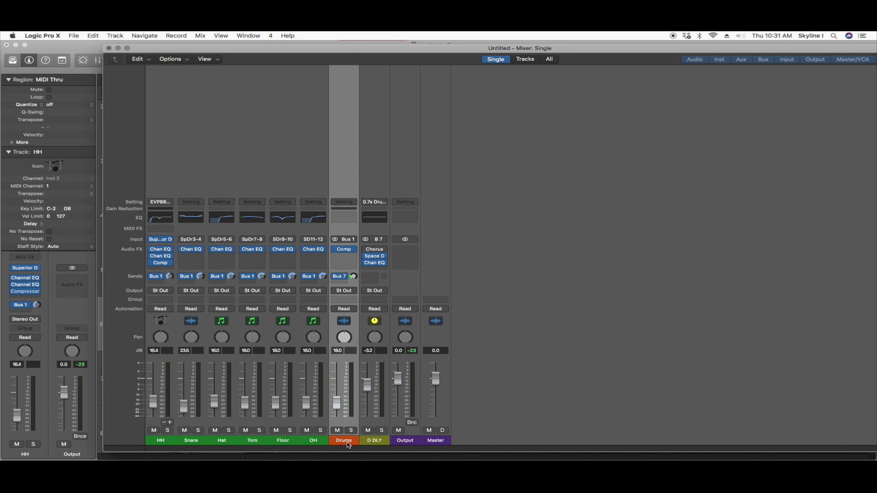
pyautogui.click(368, 426)
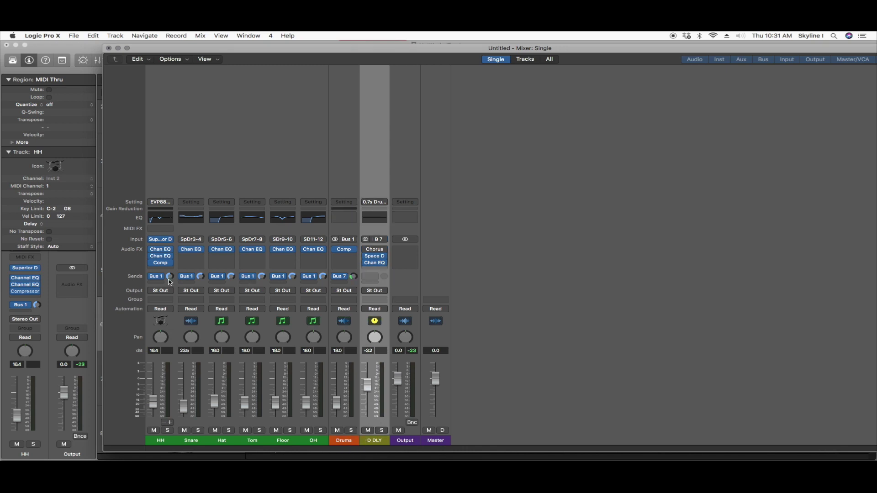
pyautogui.press('super+w')
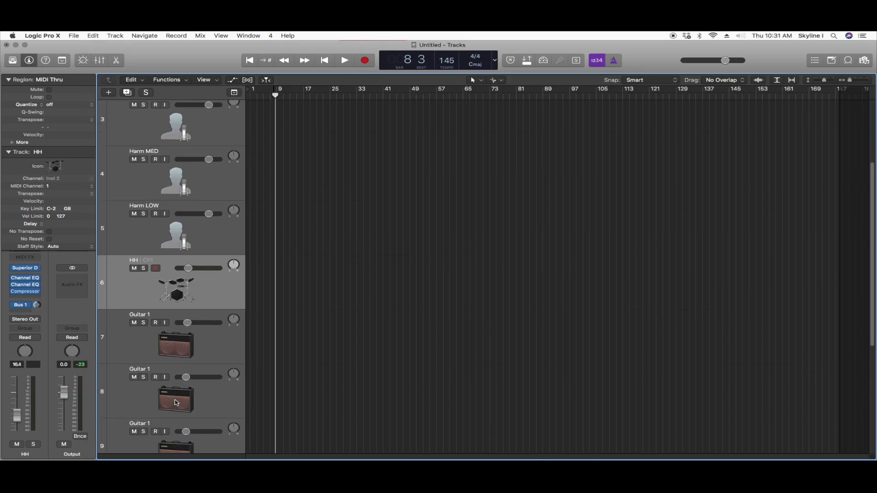
# Step: Rename track 9, the last of the three Guitar 1 tracks, as Guitar 2
pyautogui.press('Down')
pyautogui.press('Down')
pyautogui.scroll(-1, 165, 405)
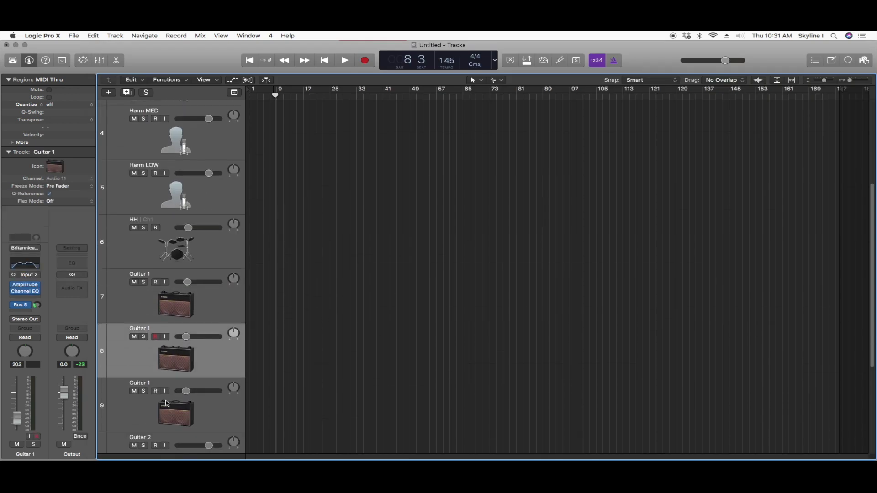
pyautogui.click(167, 404)
pyautogui.doubleClick(150, 384)
pyautogui.click(152, 383)
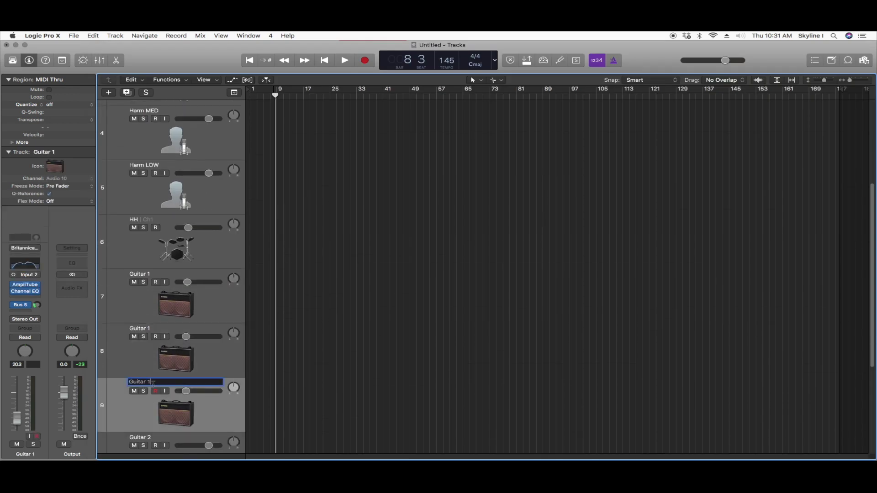
pyautogui.press('BackSpace')
pyautogui.press('Return')
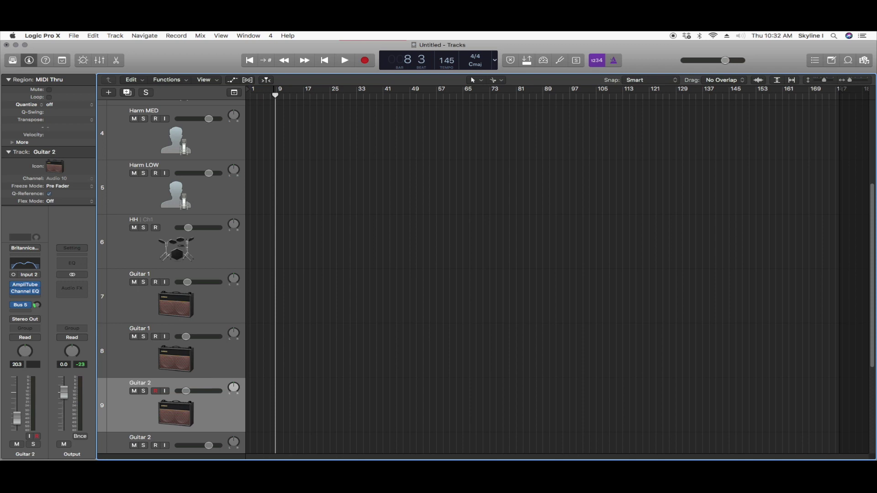
# Step: Review the template's track list, selecting the first Guitar 1 track, Bass Guitar and Basic Acoustic
pyautogui.click(149, 301)
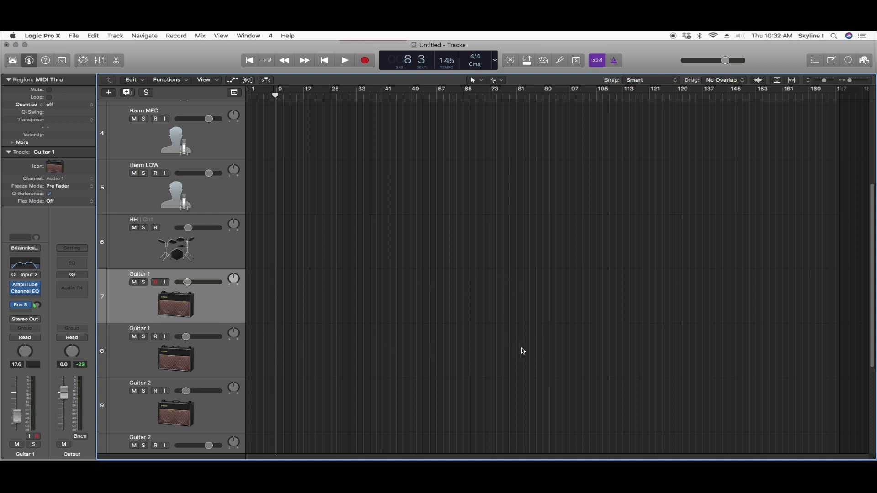
pyautogui.scroll(-3, 293, 337)
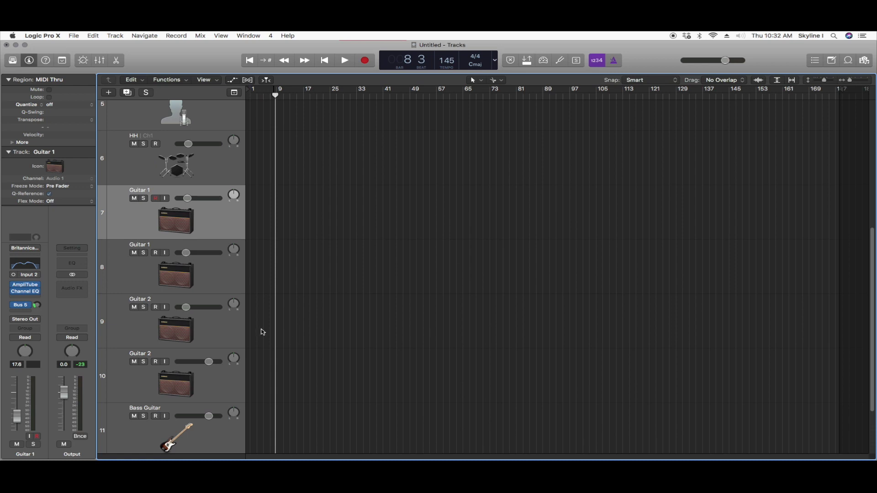
pyautogui.scroll(-3, 186, 353)
pyautogui.click(187, 354)
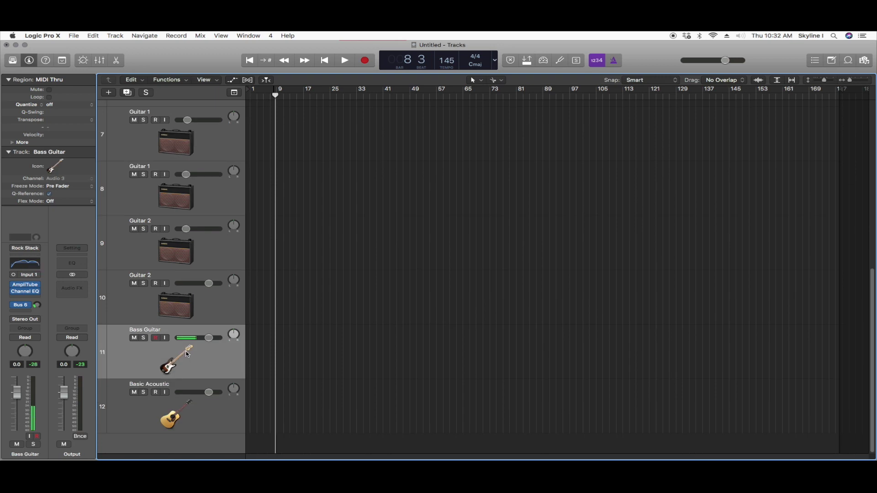
pyautogui.press('Down')
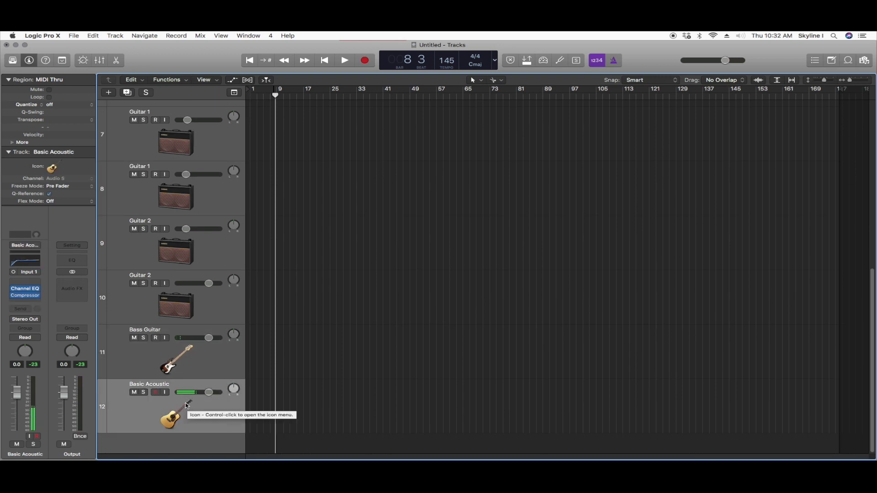
pyautogui.scroll(2, 184, 371)
pyautogui.scroll(8, 184, 370)
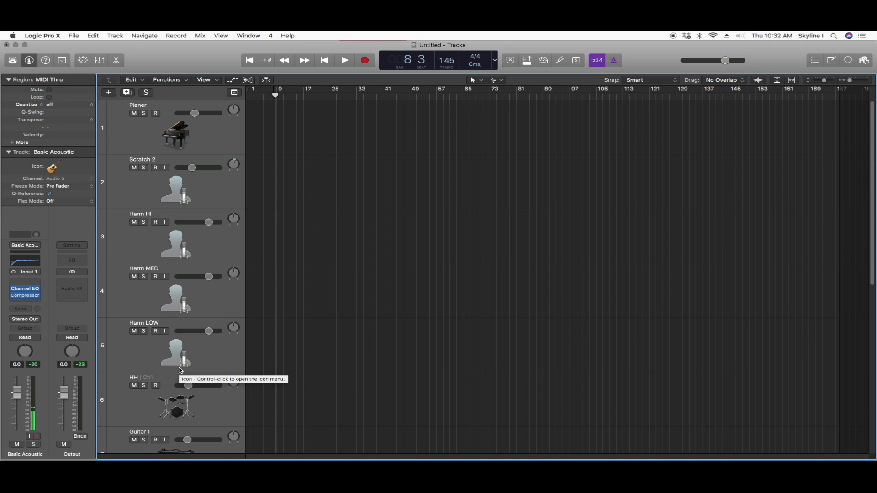
pyautogui.scroll(-10, 181, 371)
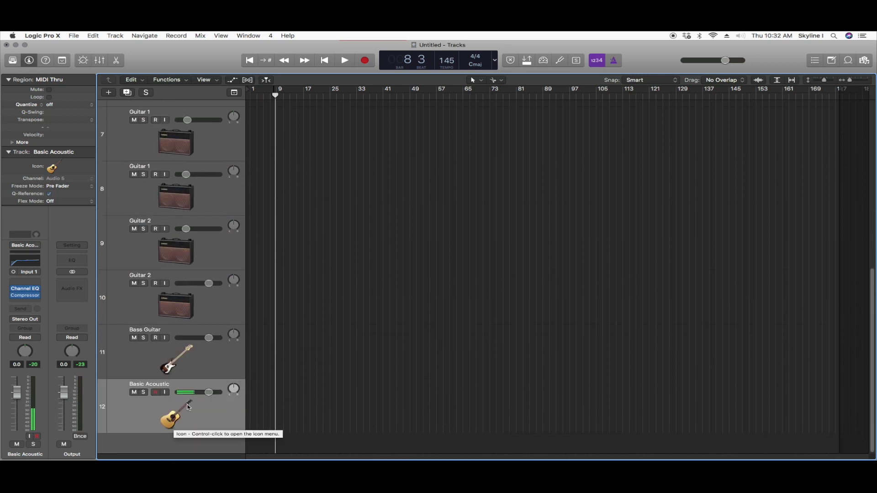
pyautogui.scroll(2, 185, 347)
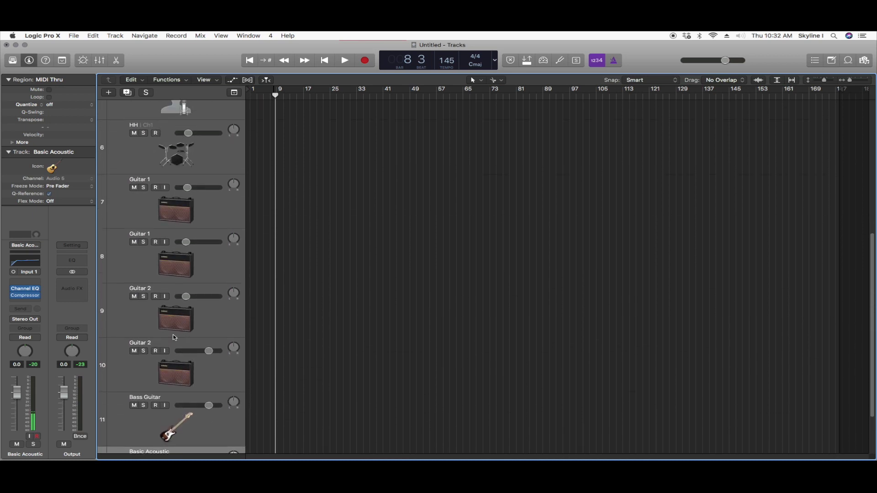
pyautogui.scroll(-2, 178, 402)
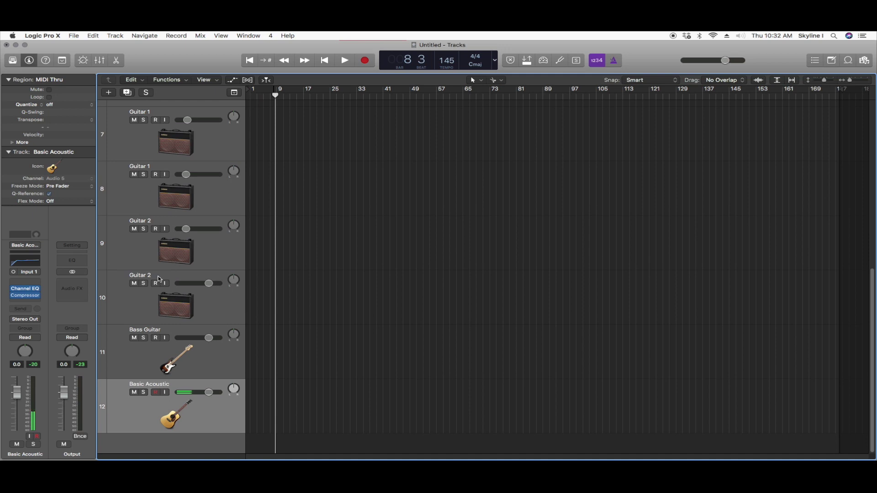
pyautogui.scroll(10, 161, 280)
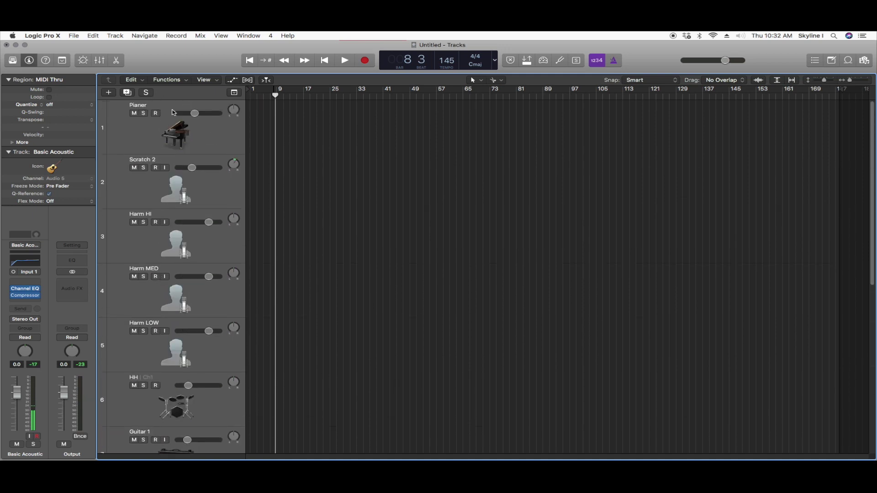
# Step: Open the mixer for the Planer track in an enlarged window and show the channel strips of all tracks
pyautogui.click(191, 143)
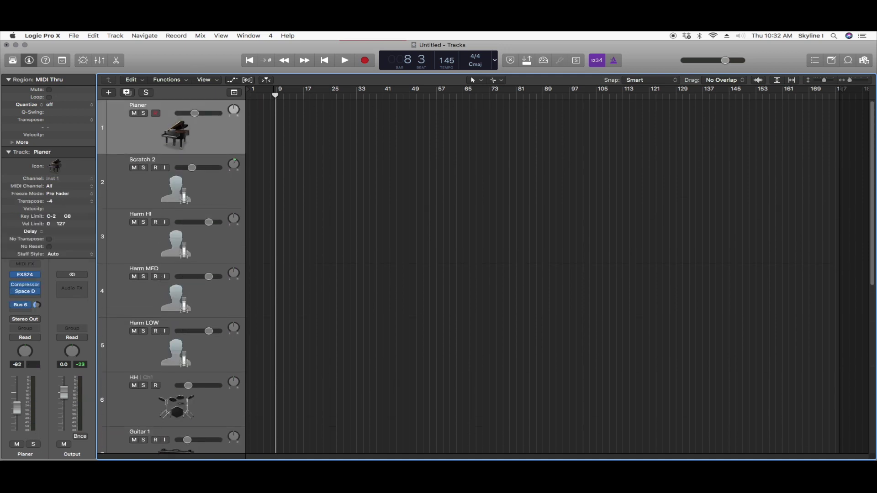
pyautogui.moveTo(876, 107); pyautogui.dragTo(268, 45)
pyautogui.doubleClick(268, 45)
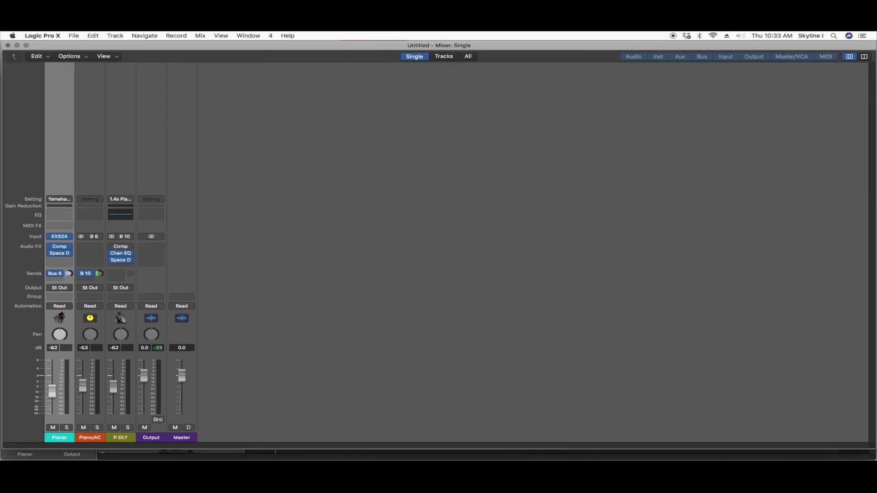
pyautogui.click(444, 56)
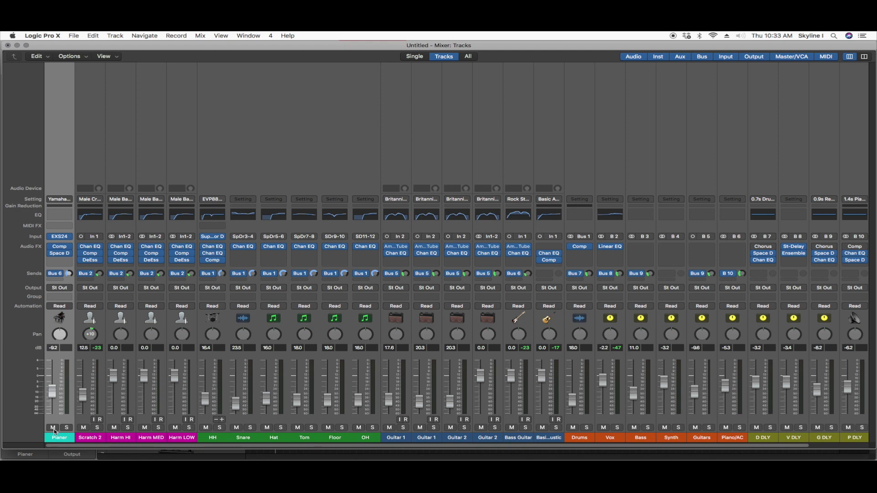
# Step: Inspect the Guitar 1 channel's signal path through the Guitars bus and G DLY strips, and return to the HH channel among all tracks
pyautogui.click(537, 424)
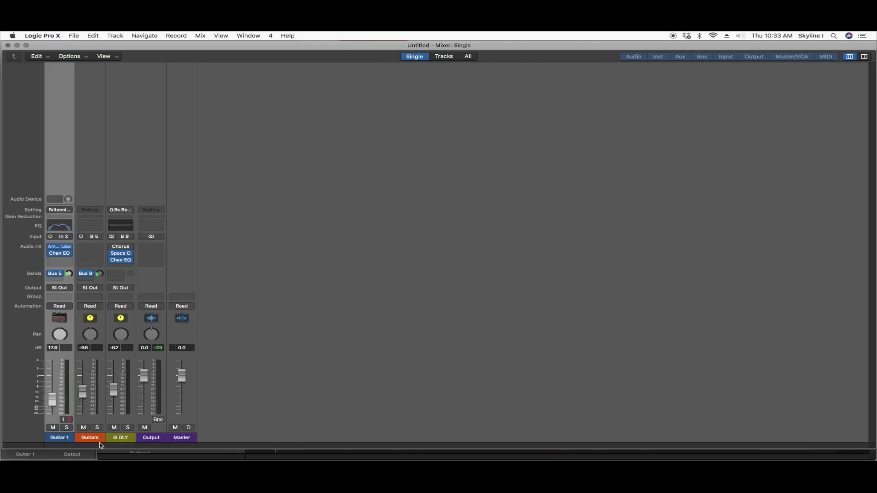
pyautogui.click(96, 422)
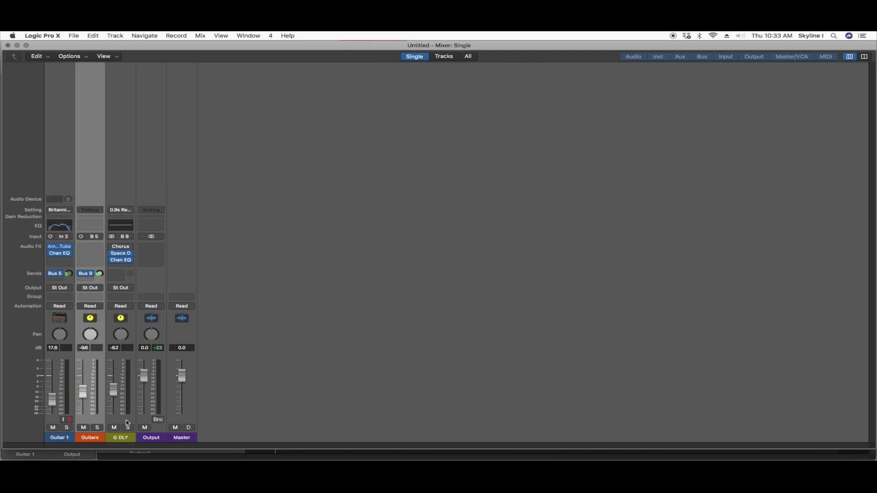
pyautogui.click(127, 422)
pyautogui.click(87, 422)
pyautogui.hotkey('ctrl', 'shift', 't')
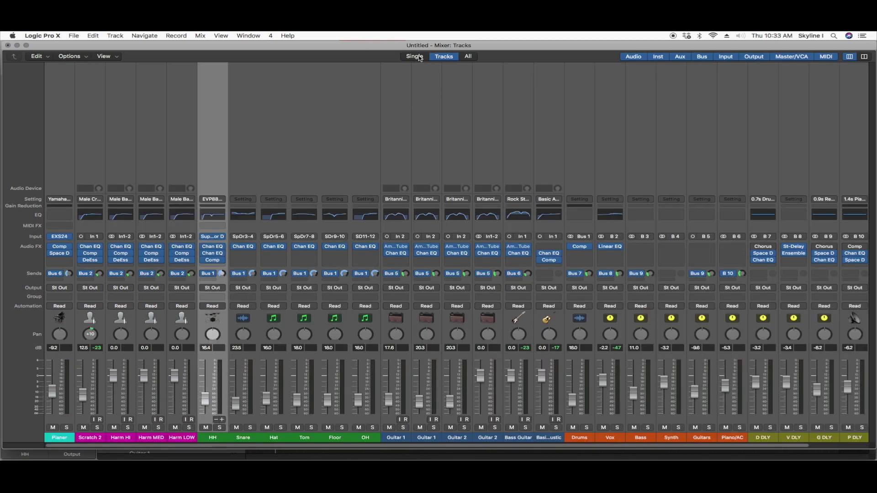
# Step: Show only the HH track's related channel strips and audition a kit piece in its Superior Drummer instrument
pyautogui.click(423, 57)
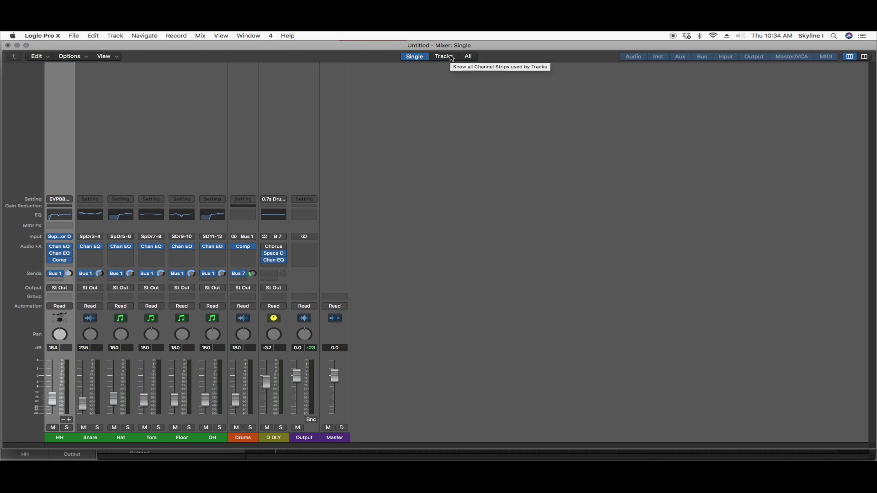
pyautogui.press('v')
pyautogui.click(188, 162)
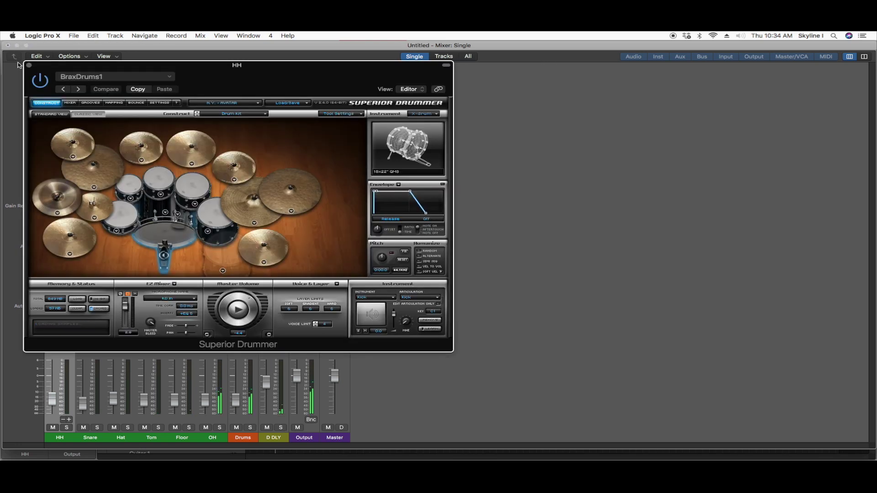
# Step: Close the Superior Drummer instrument window and show the channel strips of all tracks in the mixer, through to the delay buses
pyautogui.click(29, 66)
pyautogui.click(519, 264)
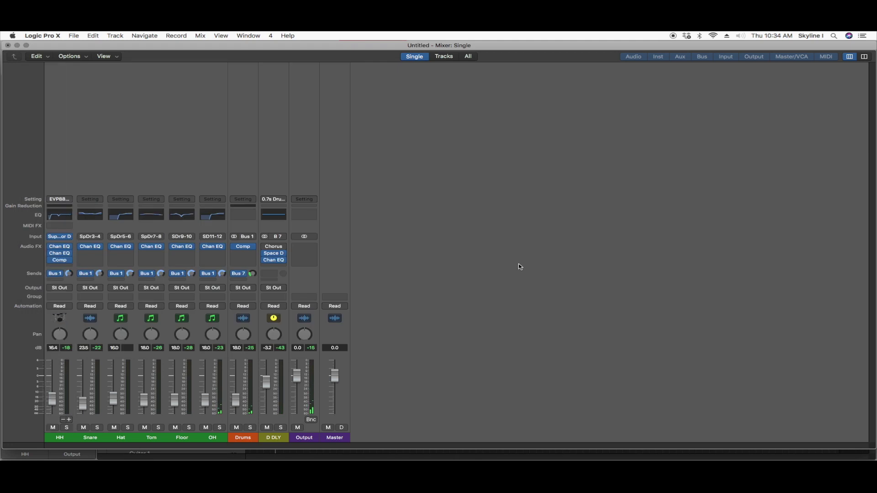
pyautogui.press('Down')
pyautogui.click(444, 57)
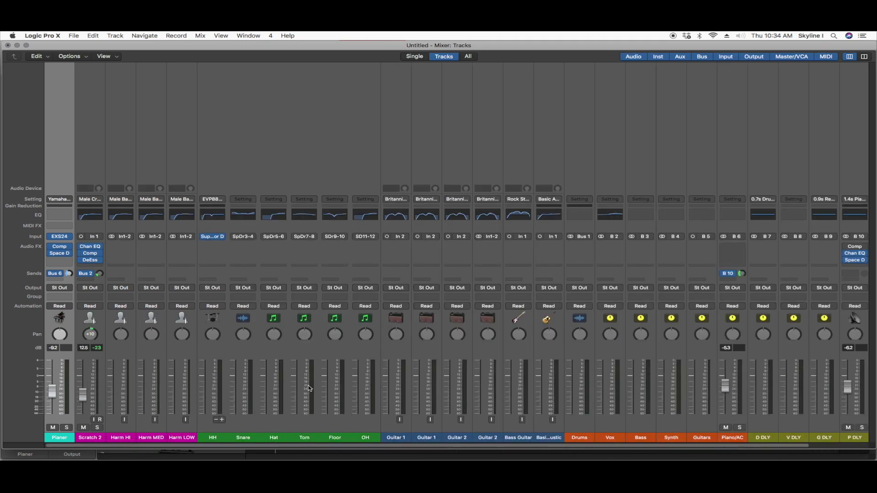
pyautogui.hscroll(3, 209, 448)
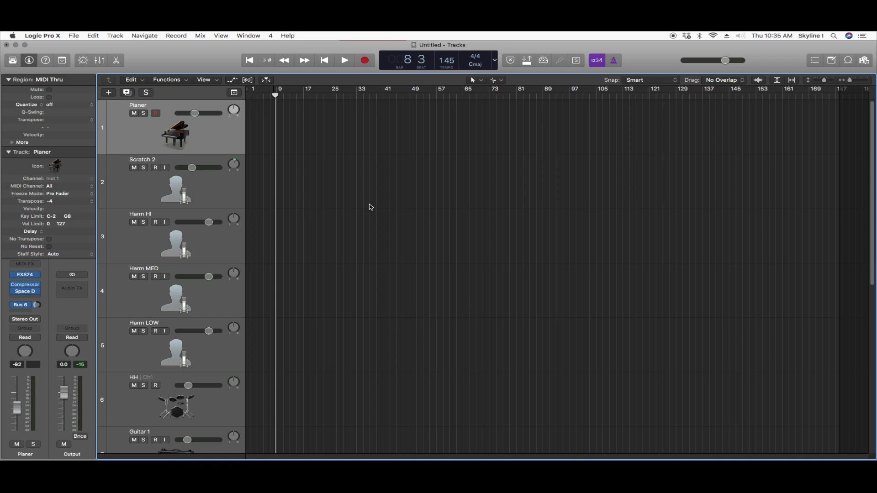
# Step: Review the full track list in the Tracks window and select the Scratch 2 track
pyautogui.scroll(-10, 187, 235)
pyautogui.scroll(10, 188, 235)
pyautogui.click(174, 203)
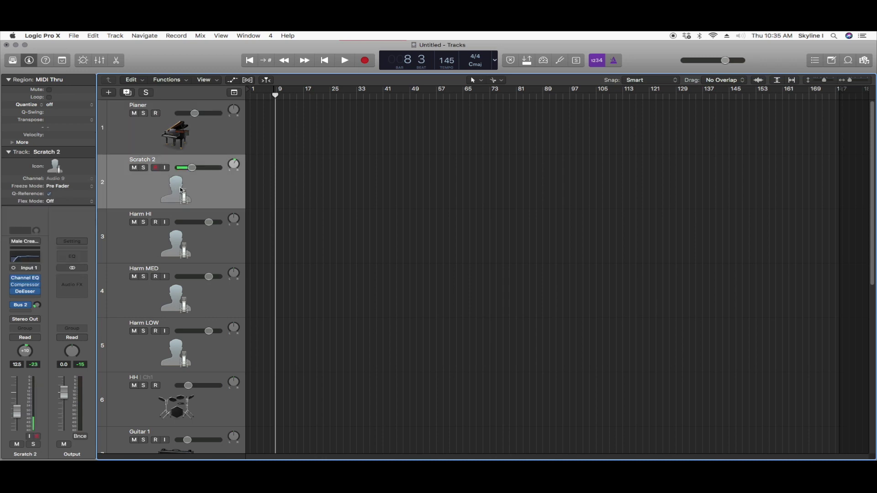
pyautogui.scroll(-10, 156, 302)
pyautogui.scroll(10, 157, 302)
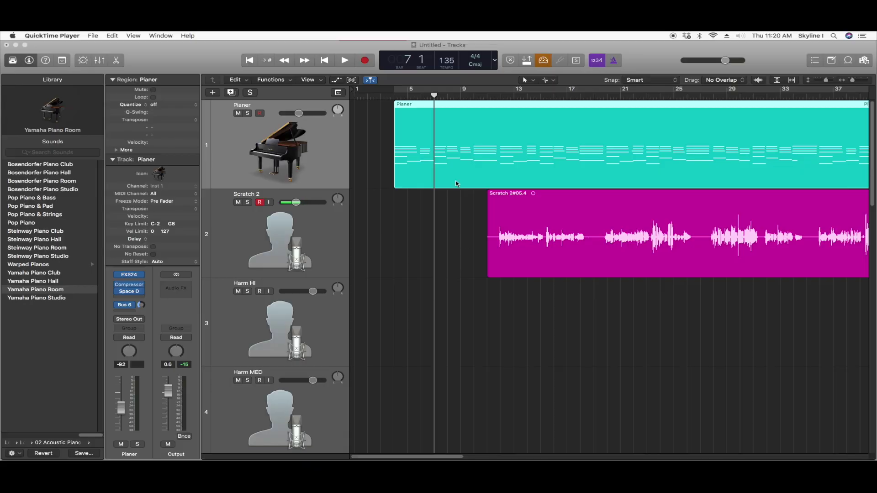
# Step: Move the playhead further along the Planer region and play back the piano with the Scratch 2 vocal
pyautogui.click(475, 96)
pyautogui.press('space')
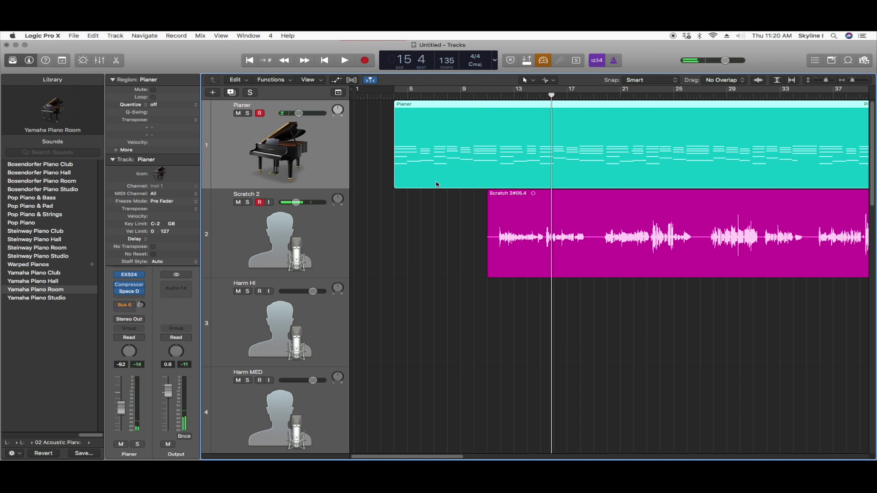